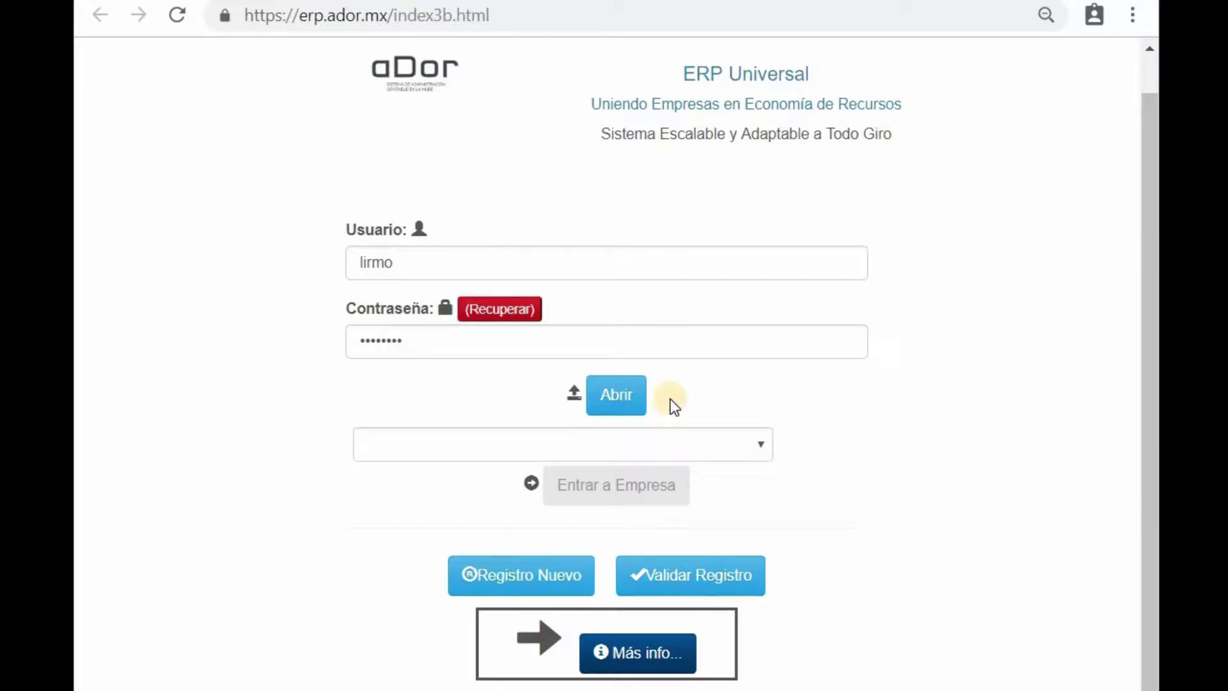
Sign in with the filled-in credentials and enter the system under the account holder's own entity
left_click(637, 404)
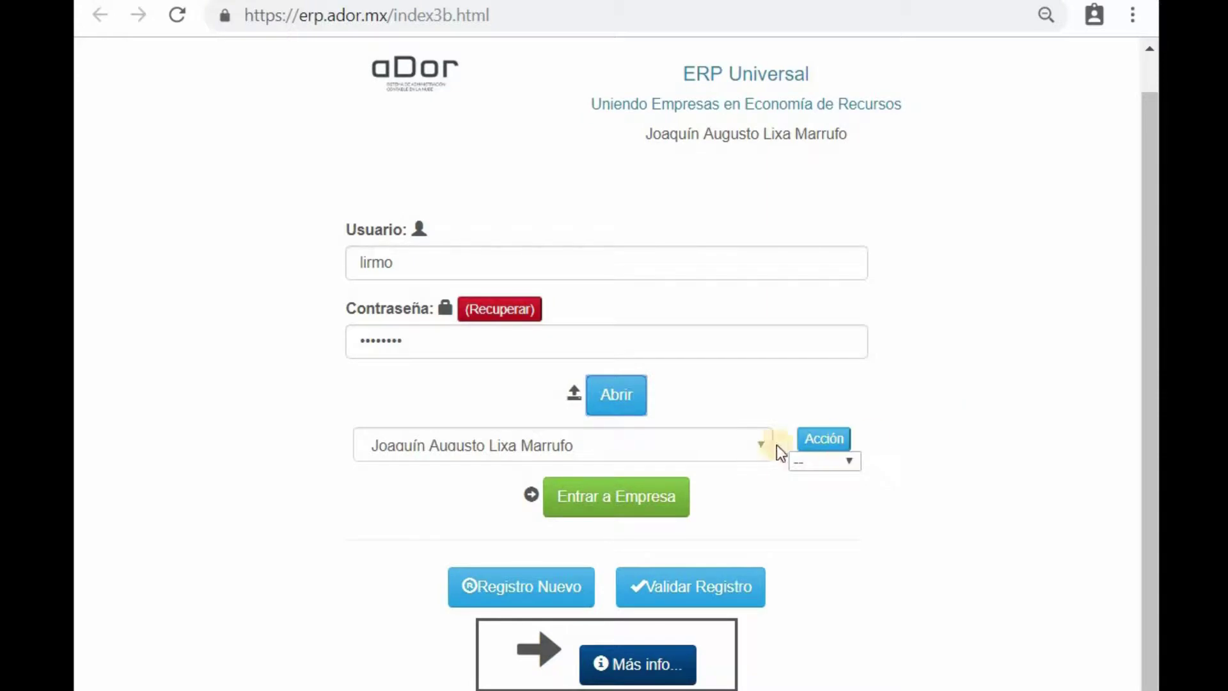
left_click(739, 442)
left_click(739, 442)
left_click(603, 446)
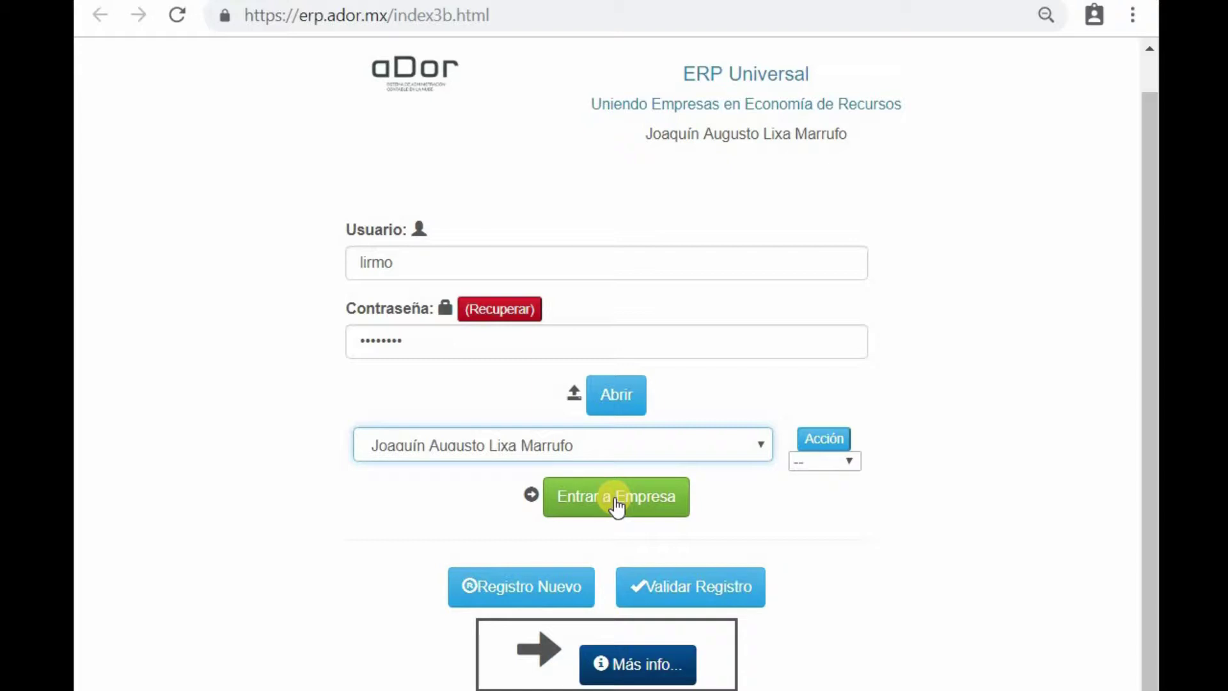
left_click(616, 503)
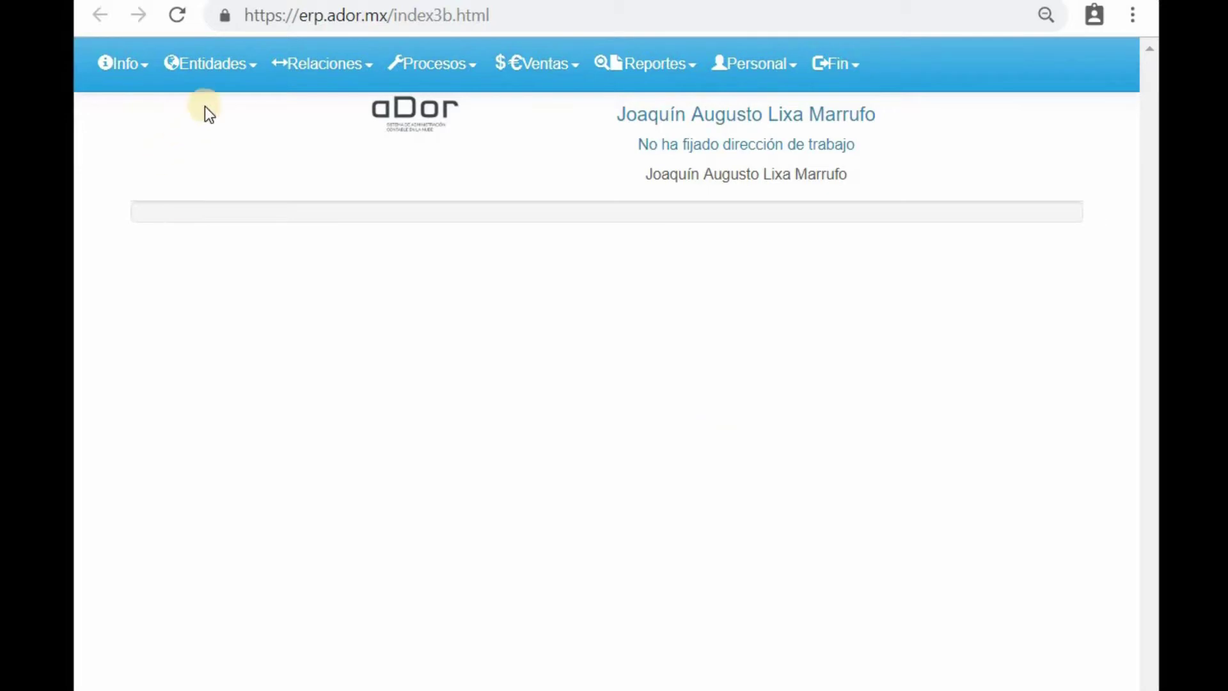
Open the Empresas form and search the registered companies for "probadora"
left_click(219, 77)
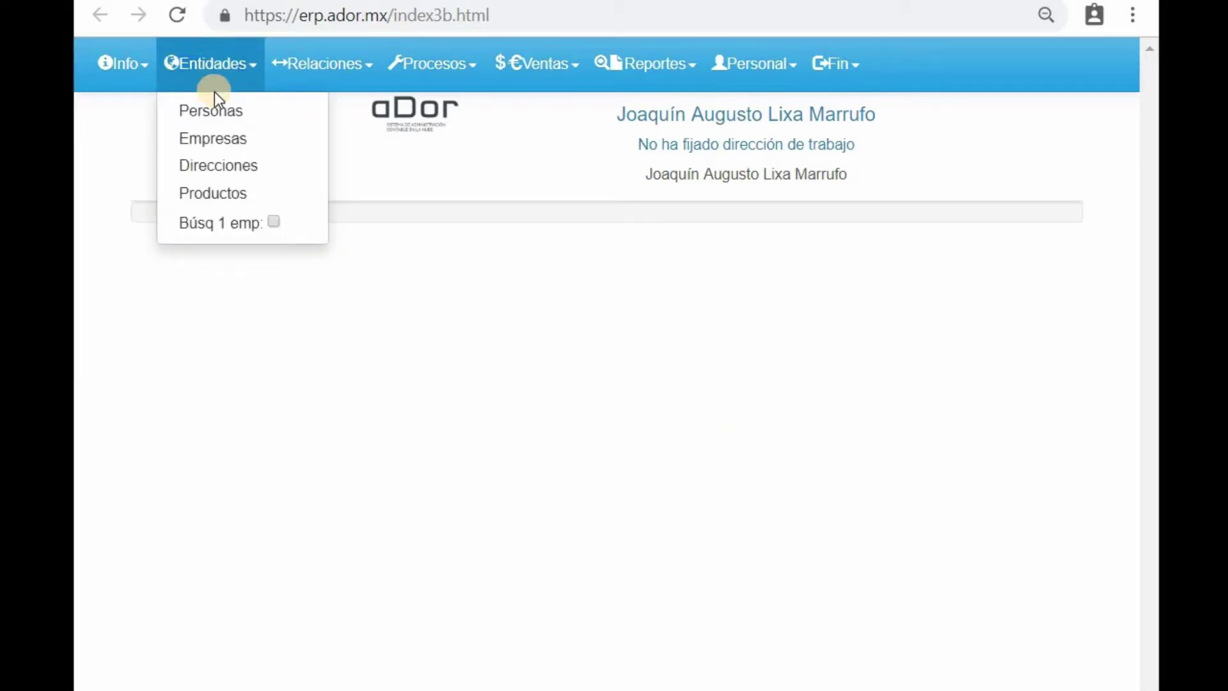
left_click(206, 136)
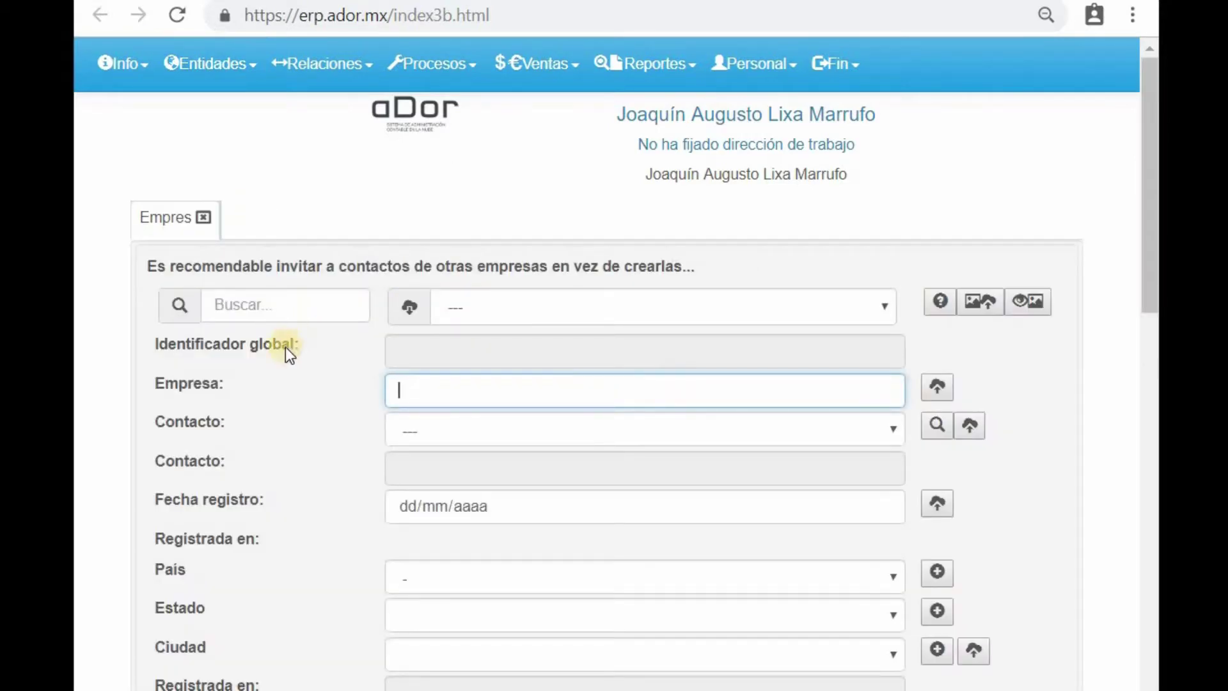
scroll(288, 354, "down", 2)
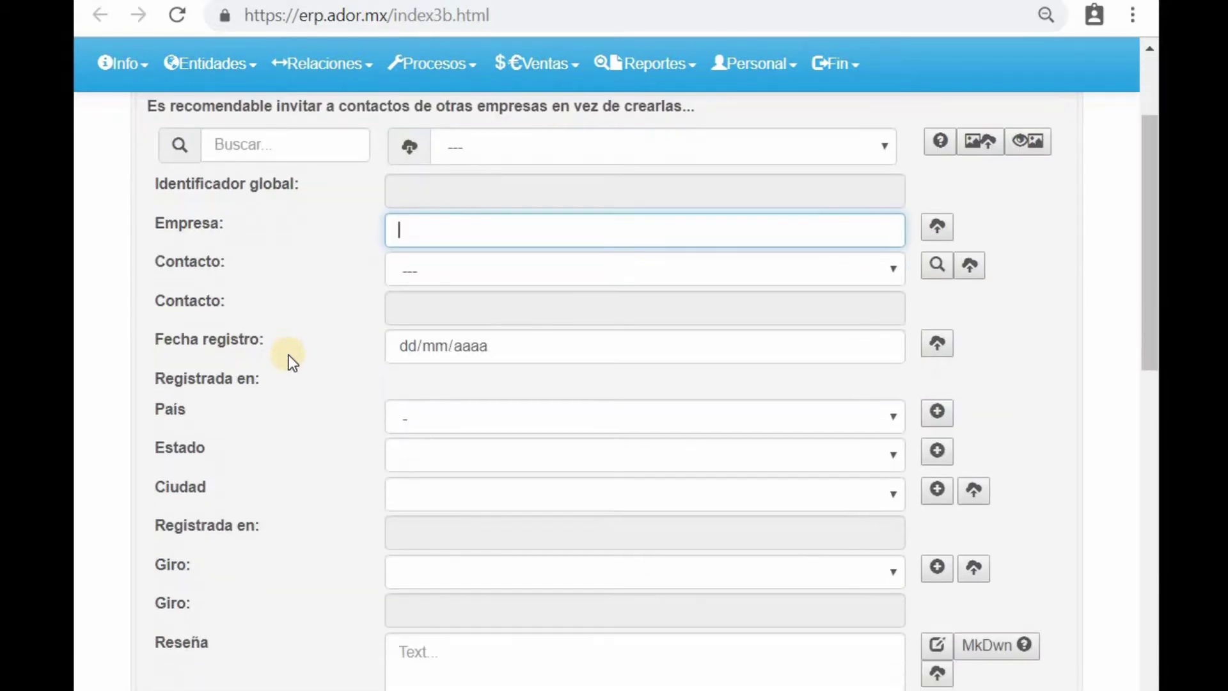
left_click(322, 144)
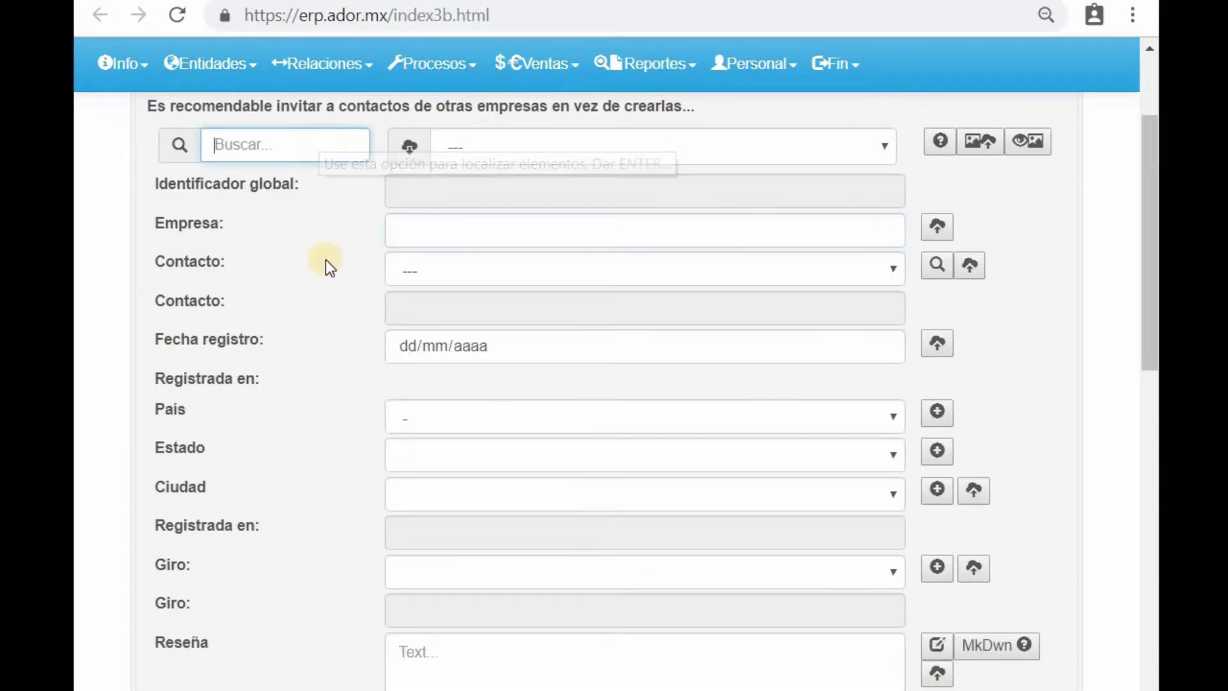
type("probadora")
left_click(296, 584)
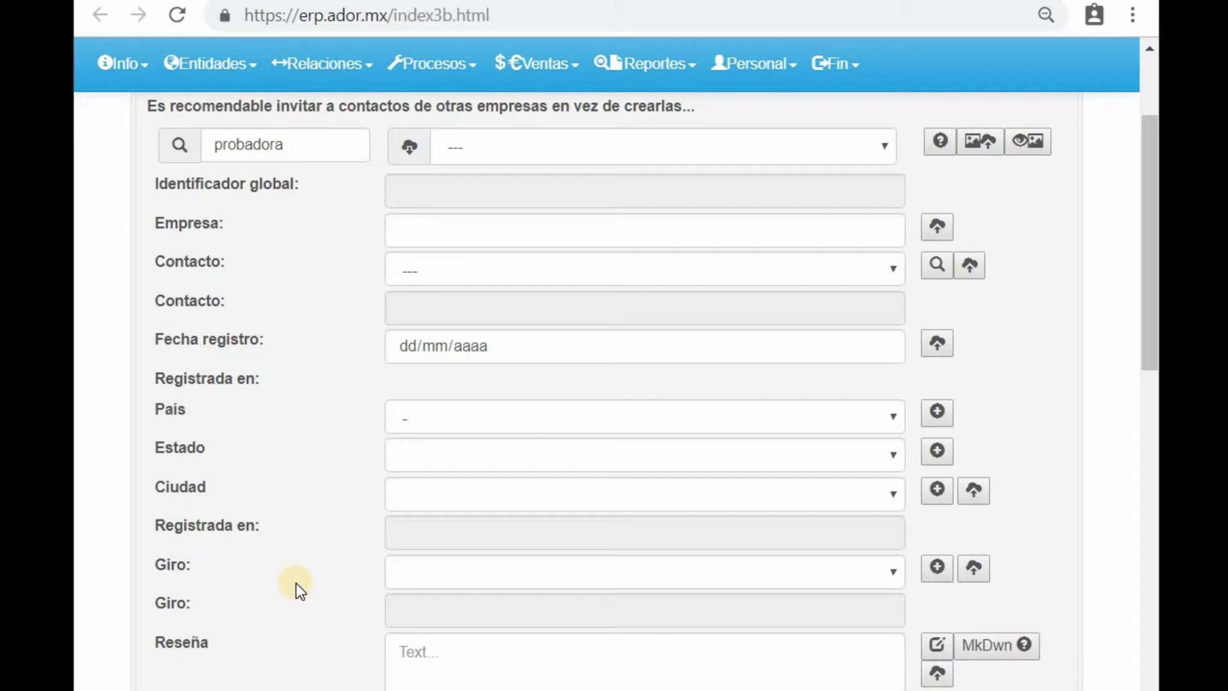
left_click(331, 149)
key("Return")
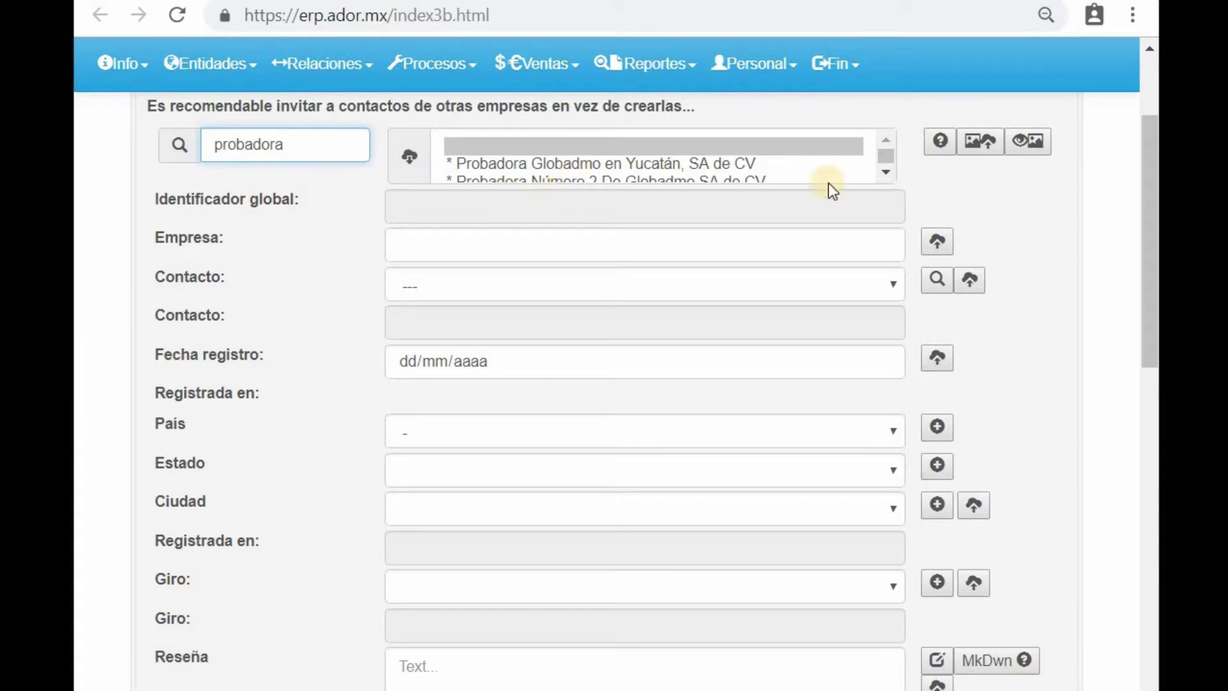
Load the record of Probadora Globadmo en Yucatán, SA de CV from the search results
left_click(885, 172)
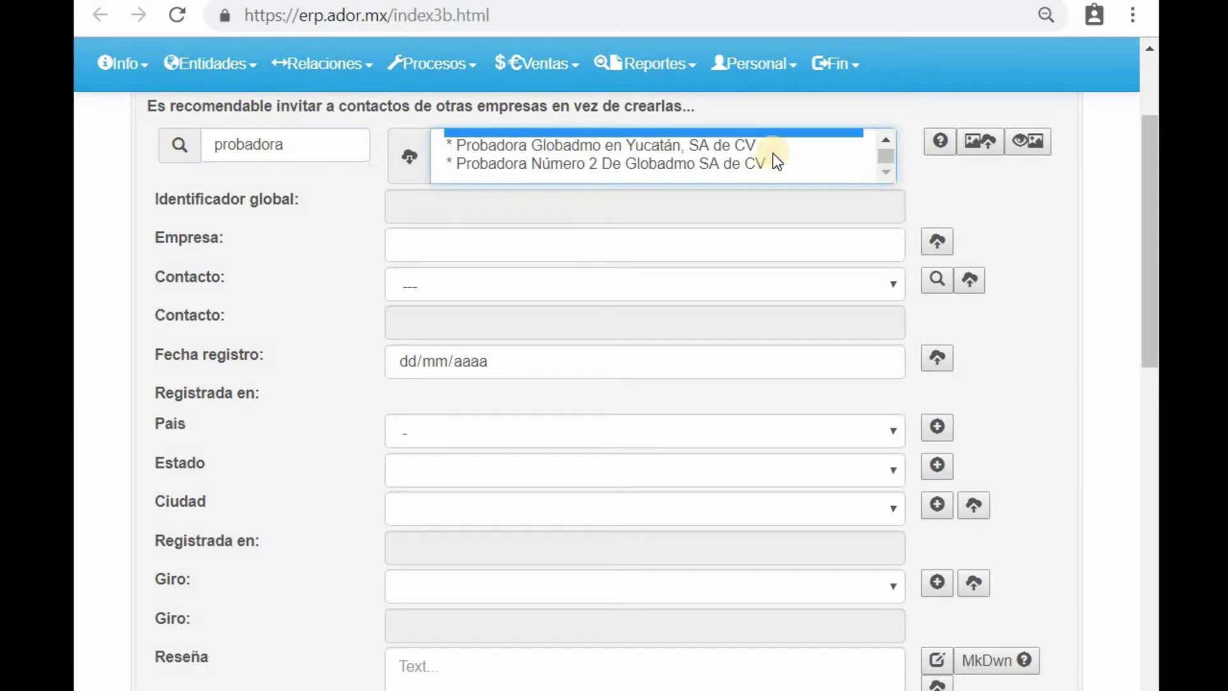
left_click(659, 144)
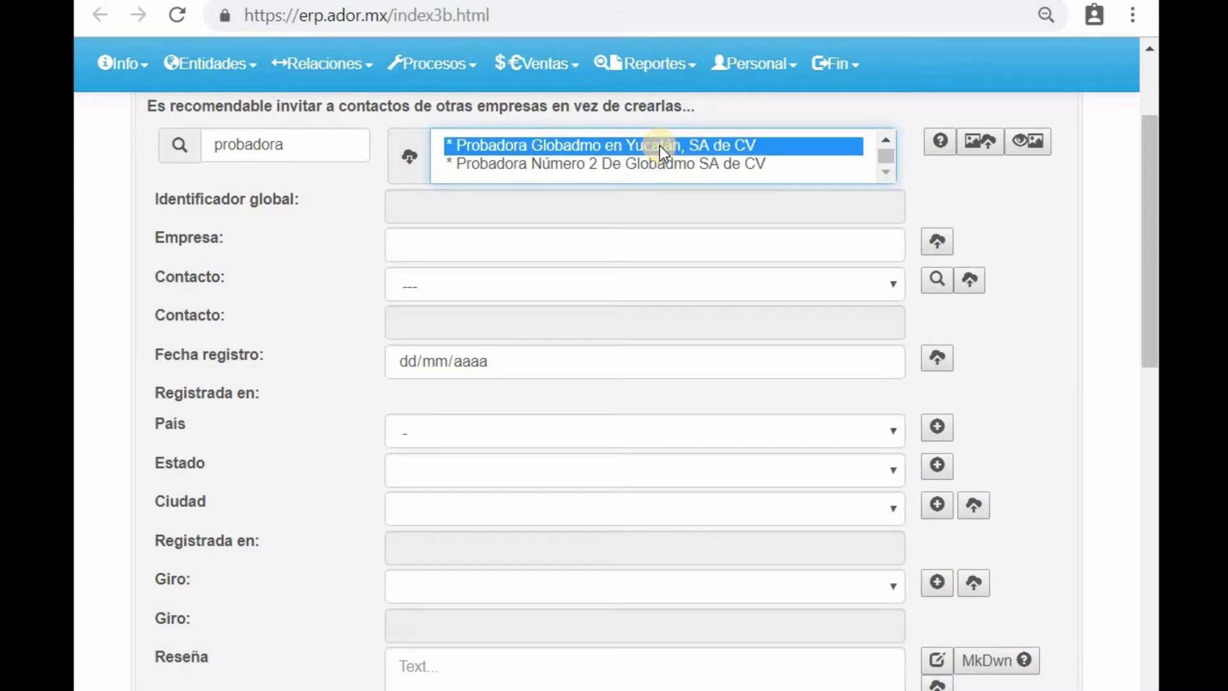
left_click(658, 144)
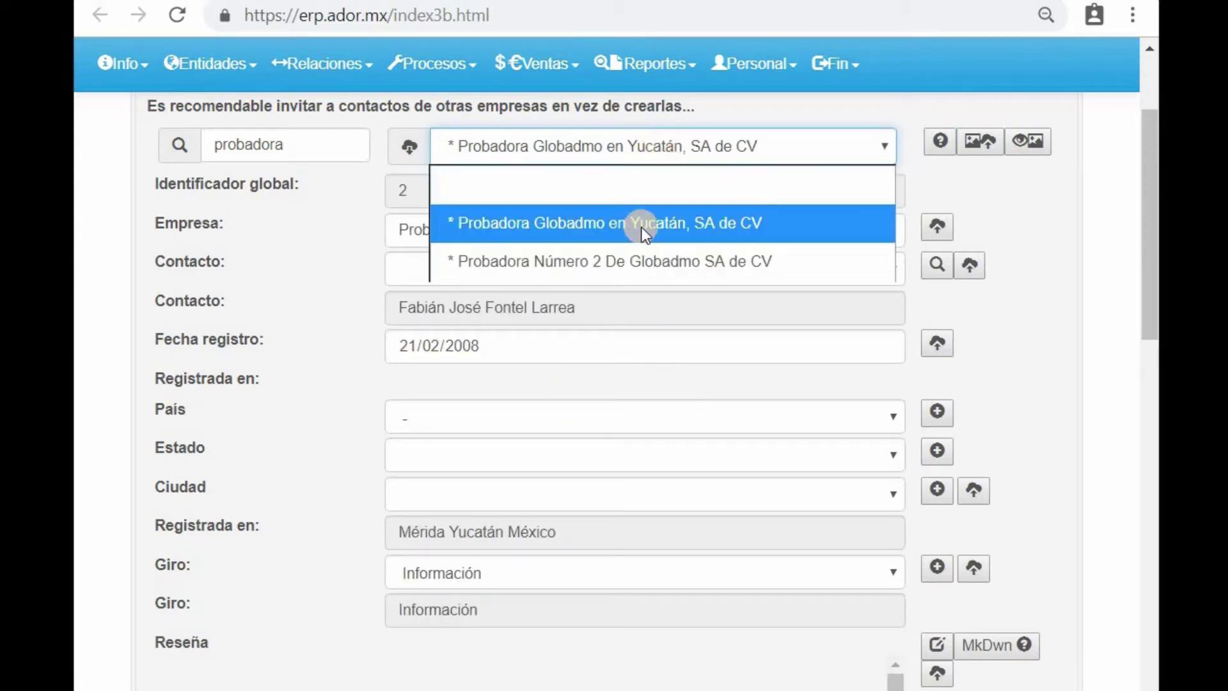
View the record of Probadora Número 2 De Globadmo SA de CV and return to Probadora Globadmo en Yucatán, SA de CV
left_click(638, 264)
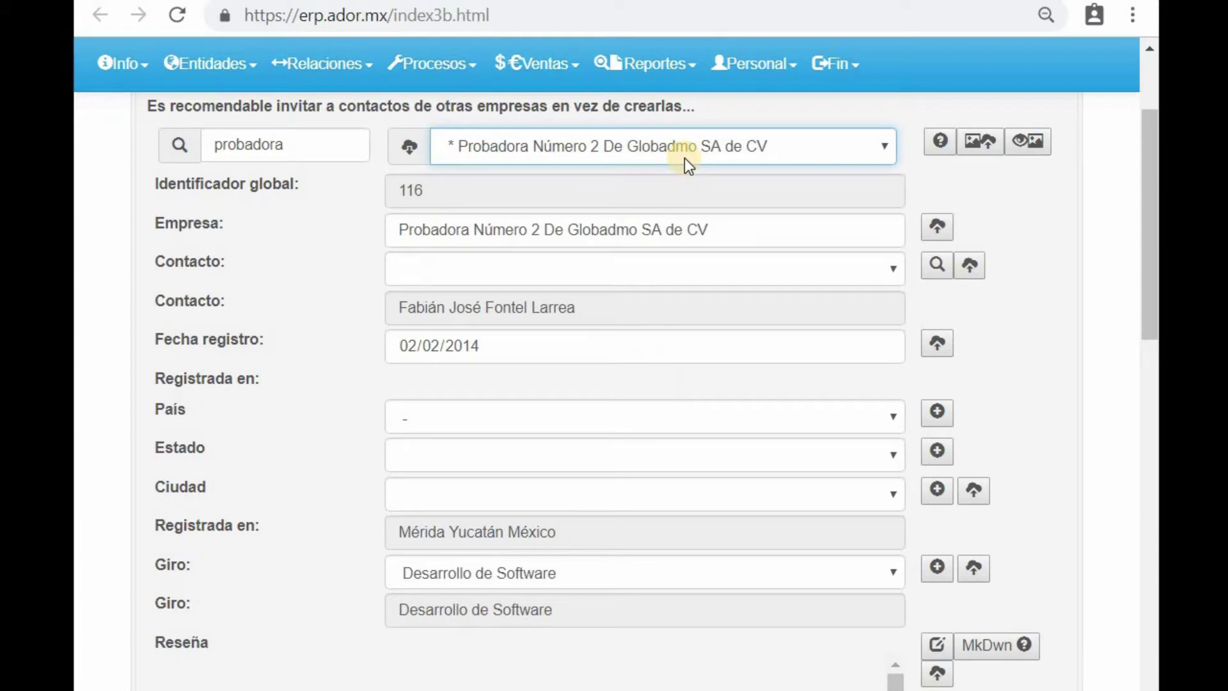
left_click(850, 434)
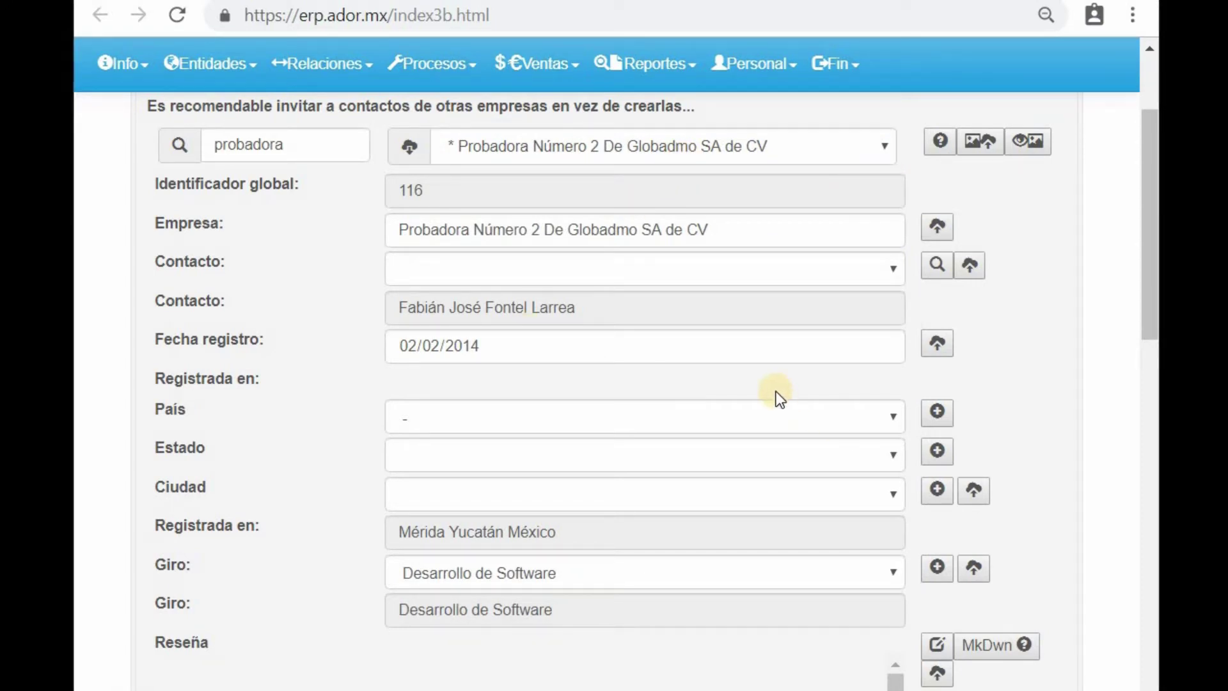
left_click(783, 147)
left_click(761, 222)
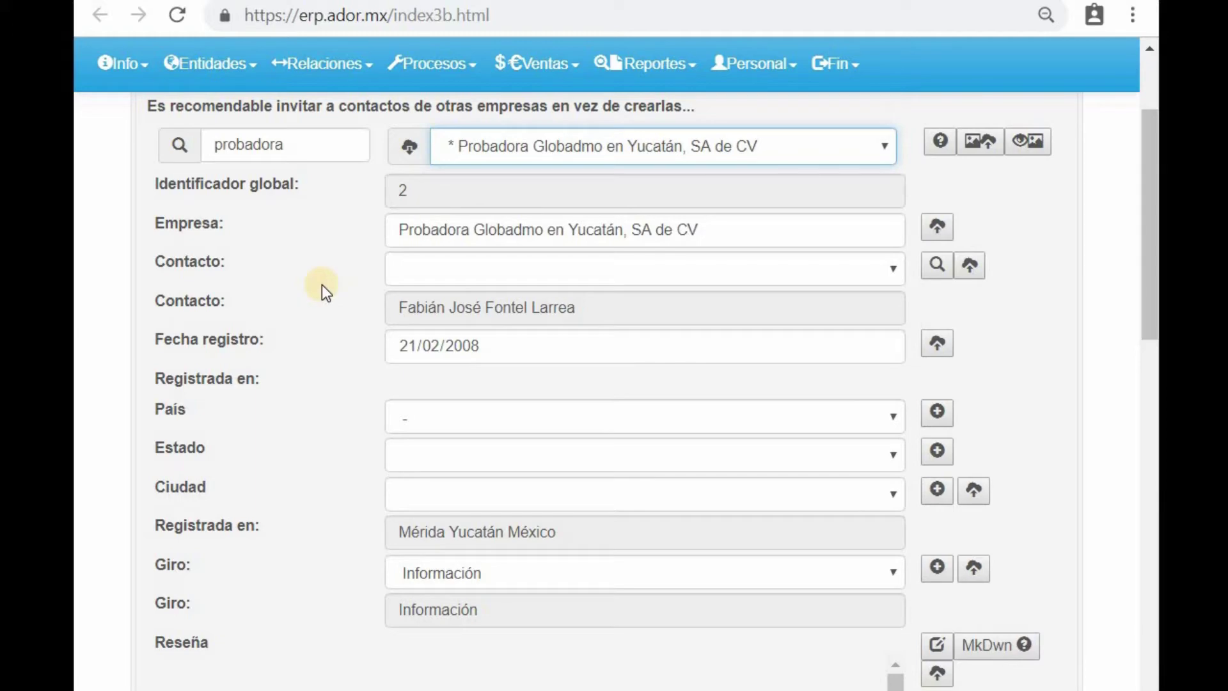
Authorize Probadora Globadmo en Yucatán, SA de CV to add the signed-in person to its team and close the notice
scroll(321, 285, "down", 7)
scroll(322, 285, "down", 8)
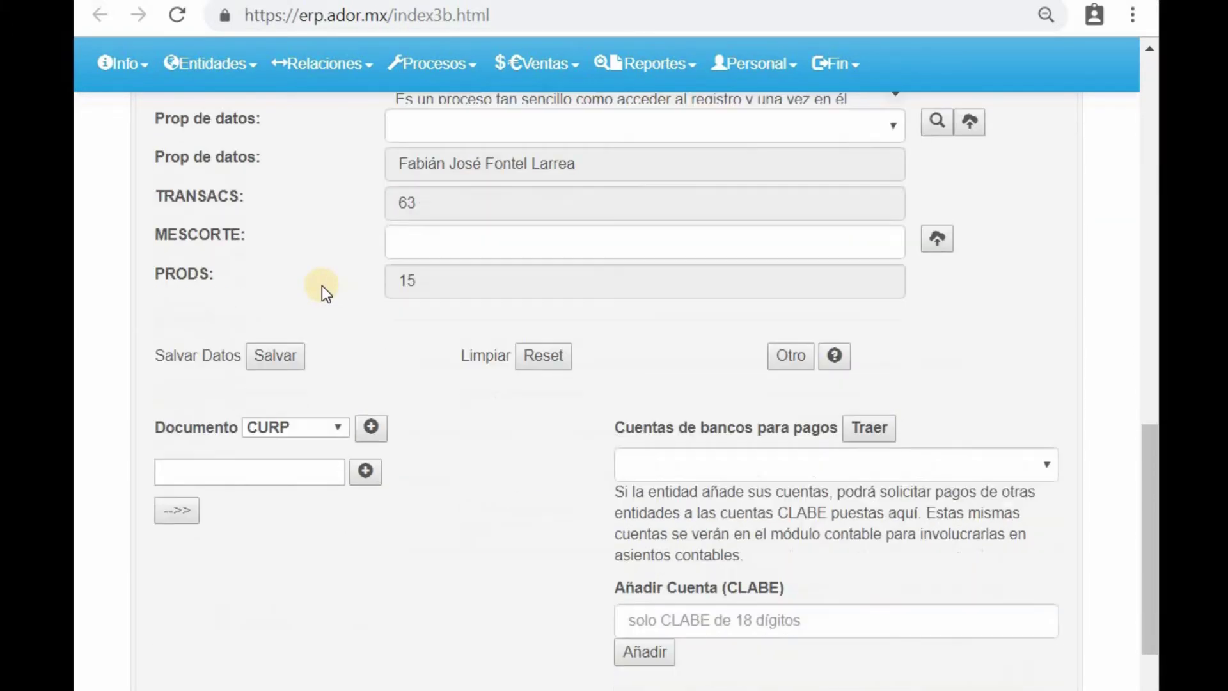
scroll(382, 324, "down", 2)
scroll(427, 496, "down", 1)
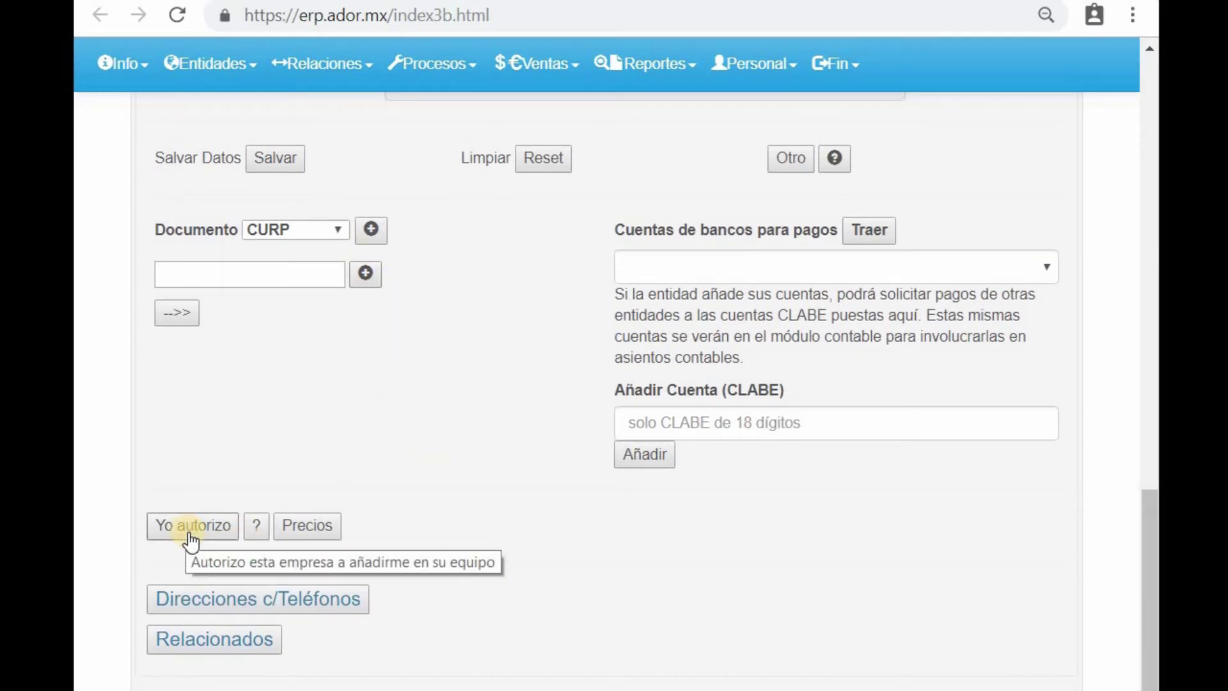
left_click(190, 538)
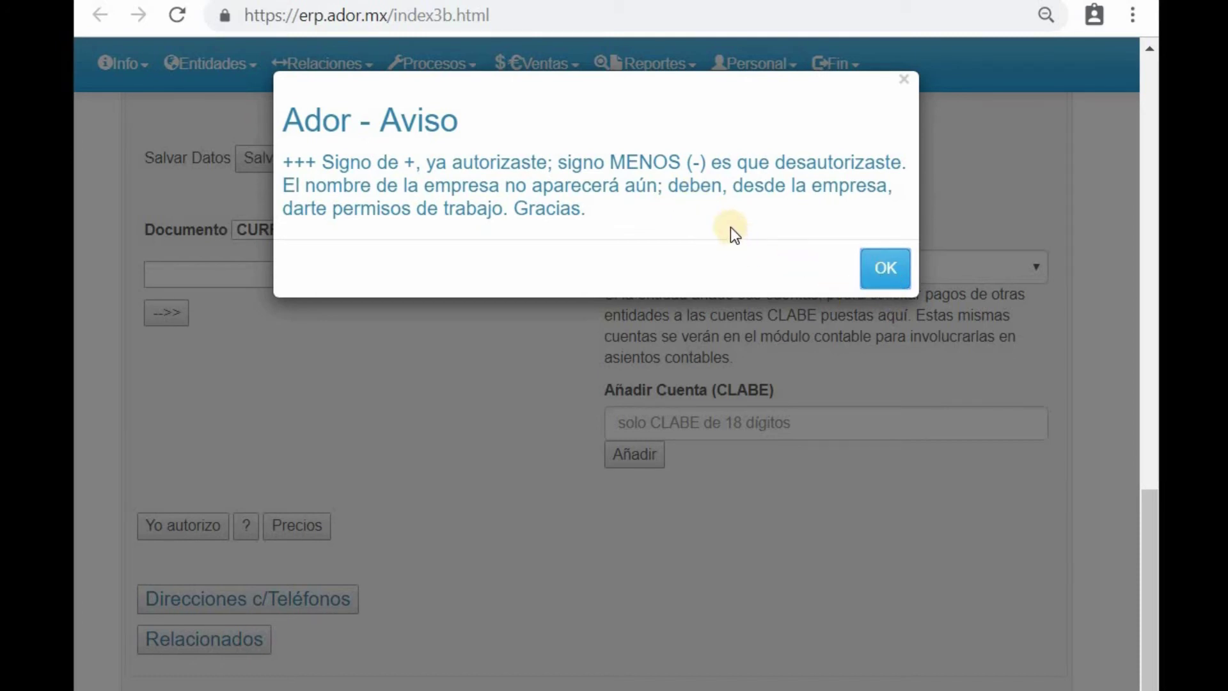
left_click(882, 273)
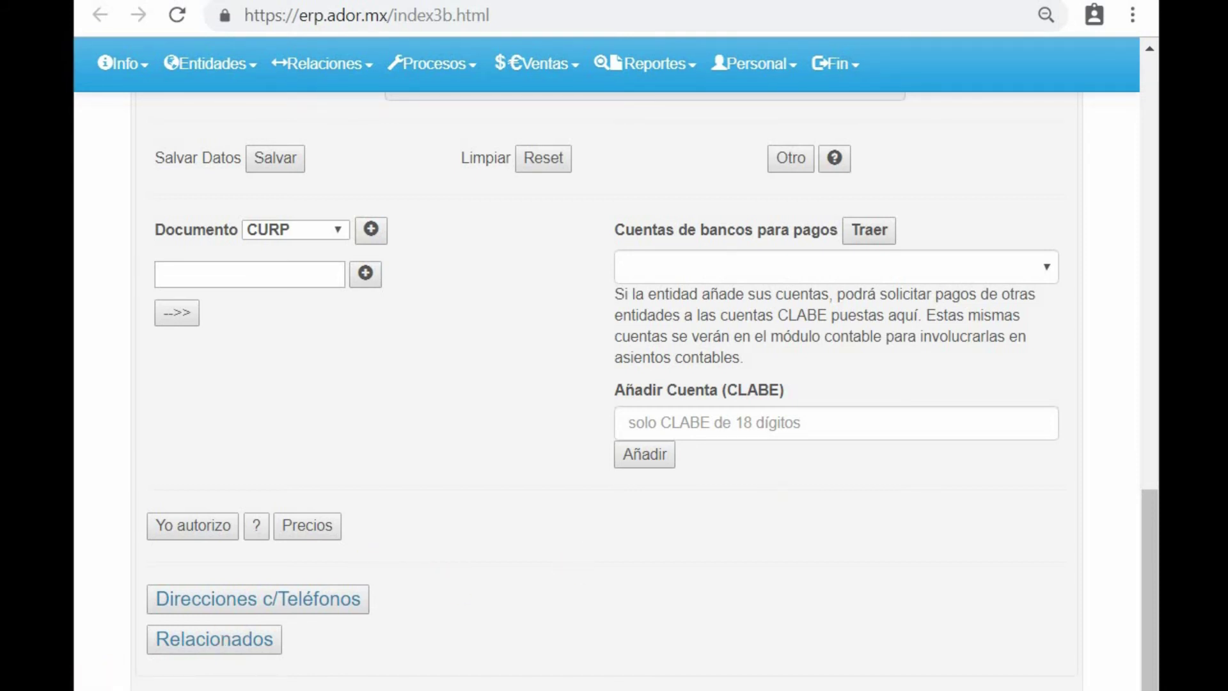
Log out of the account and return to the sign-in page
scroll(334, 597, "up", 15)
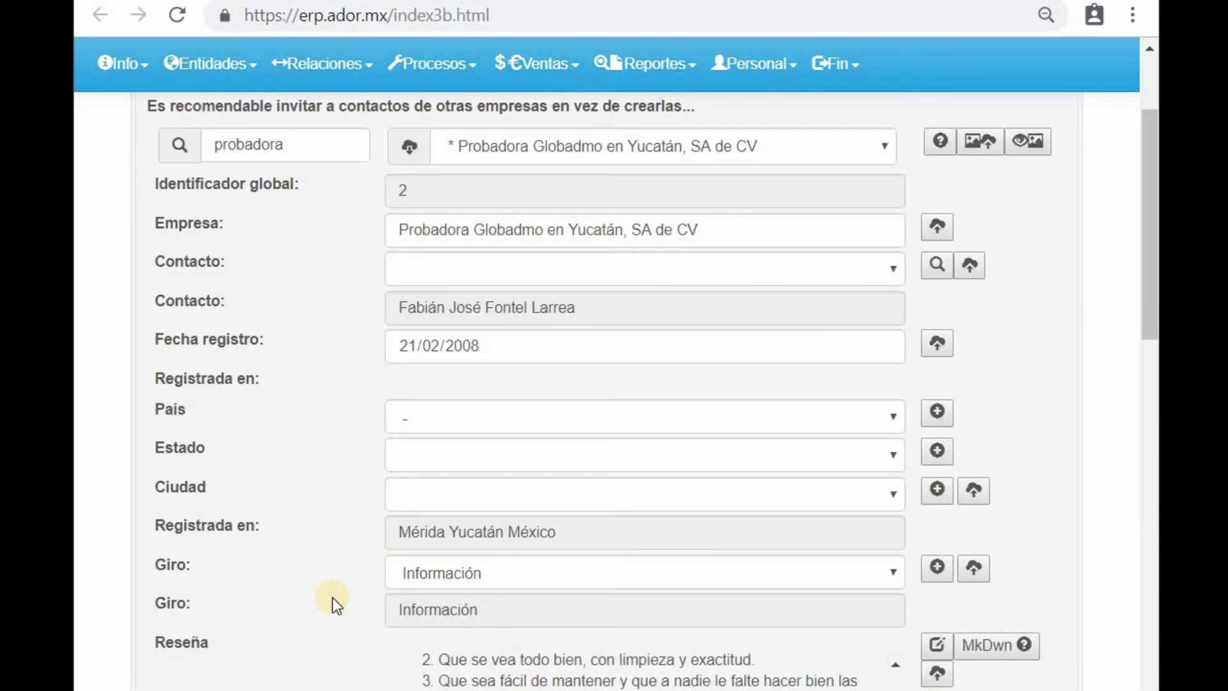
left_click(847, 71)
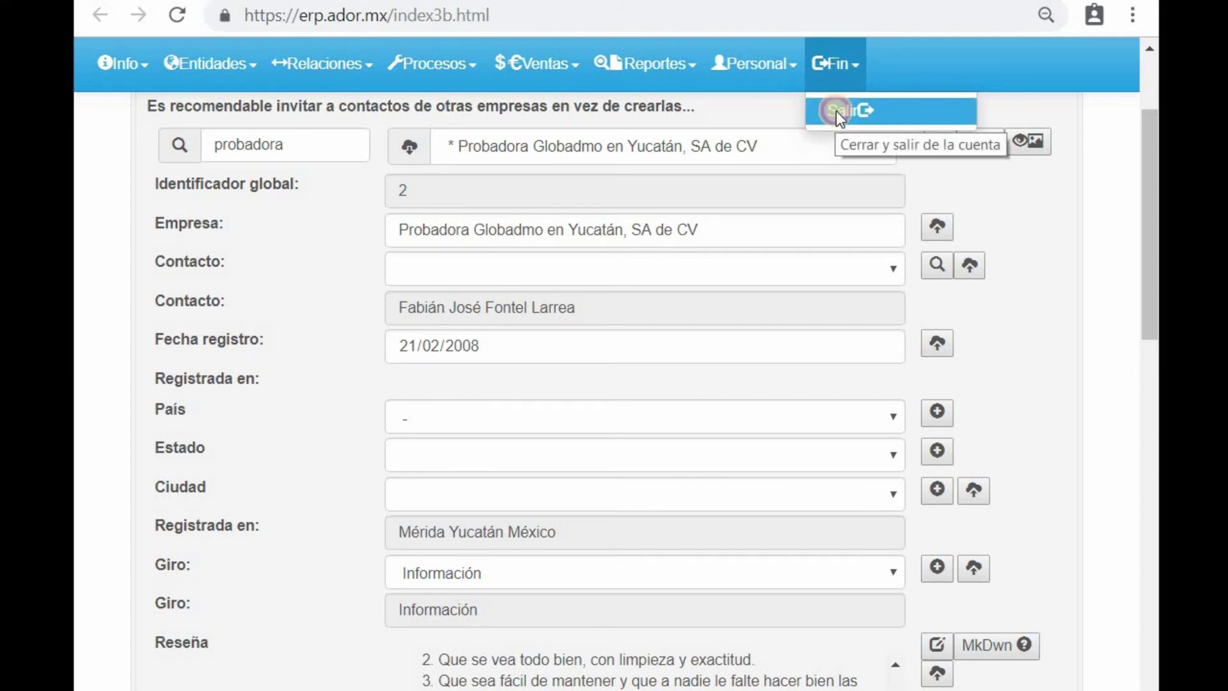
left_click(835, 111)
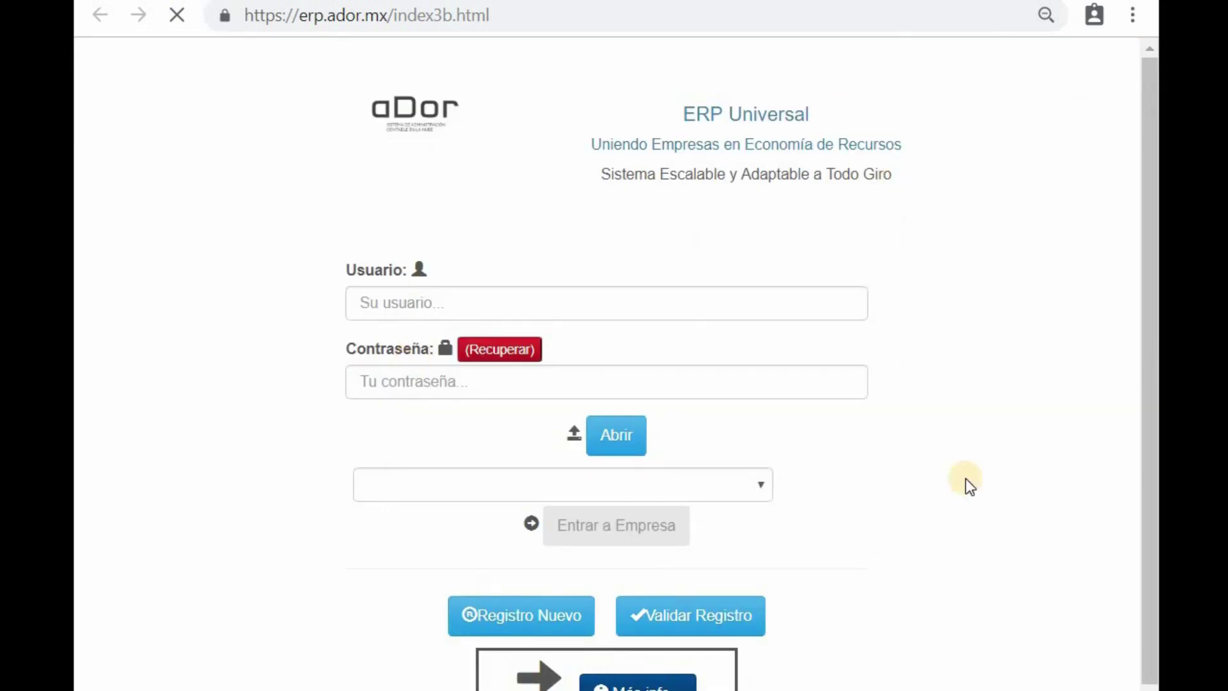
scroll(1010, 486, "down", 1)
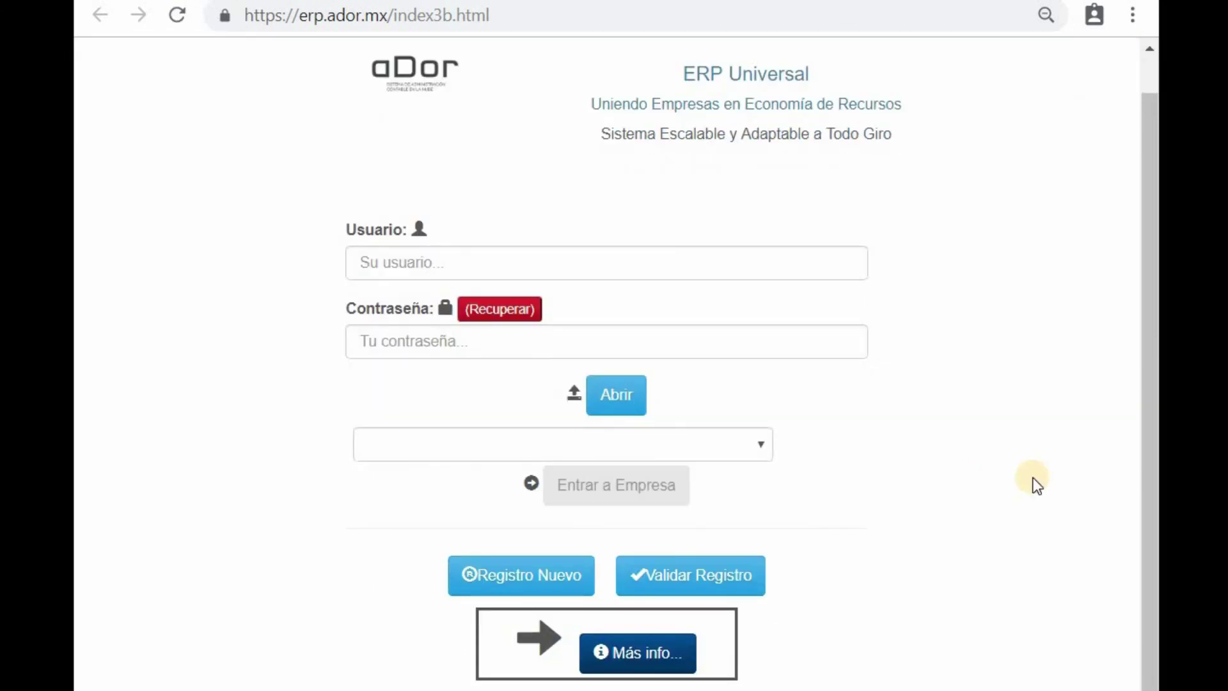